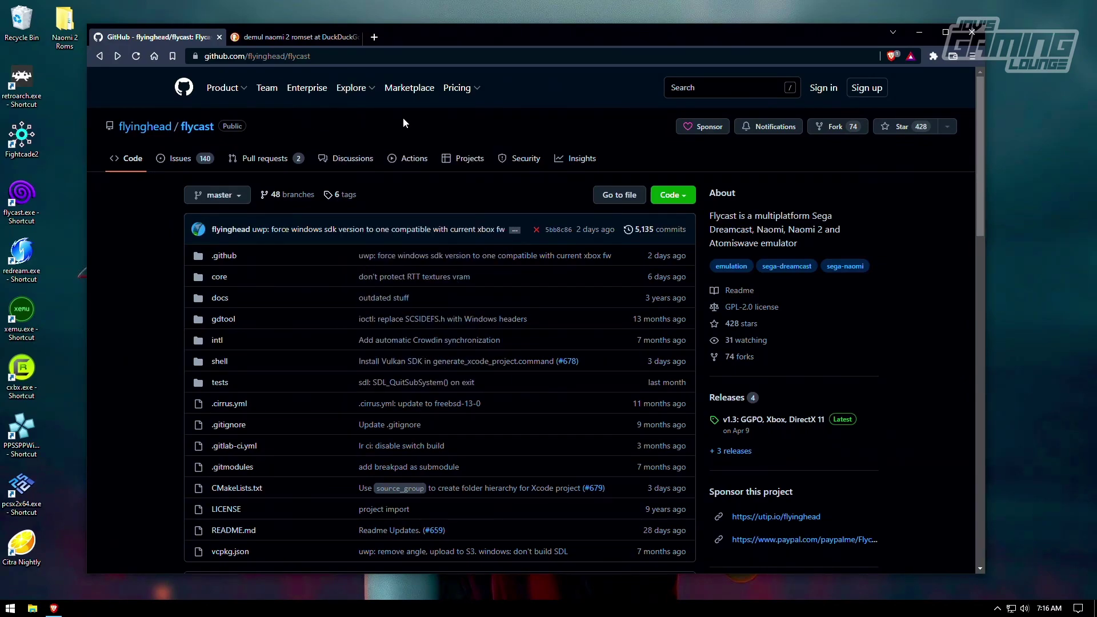
# - Scroll the flycast README past the Install section to the Binaries section linking the builds page
pyautogui.scroll(-7, 403, 123)
pyautogui.scroll(6, 403, 123)
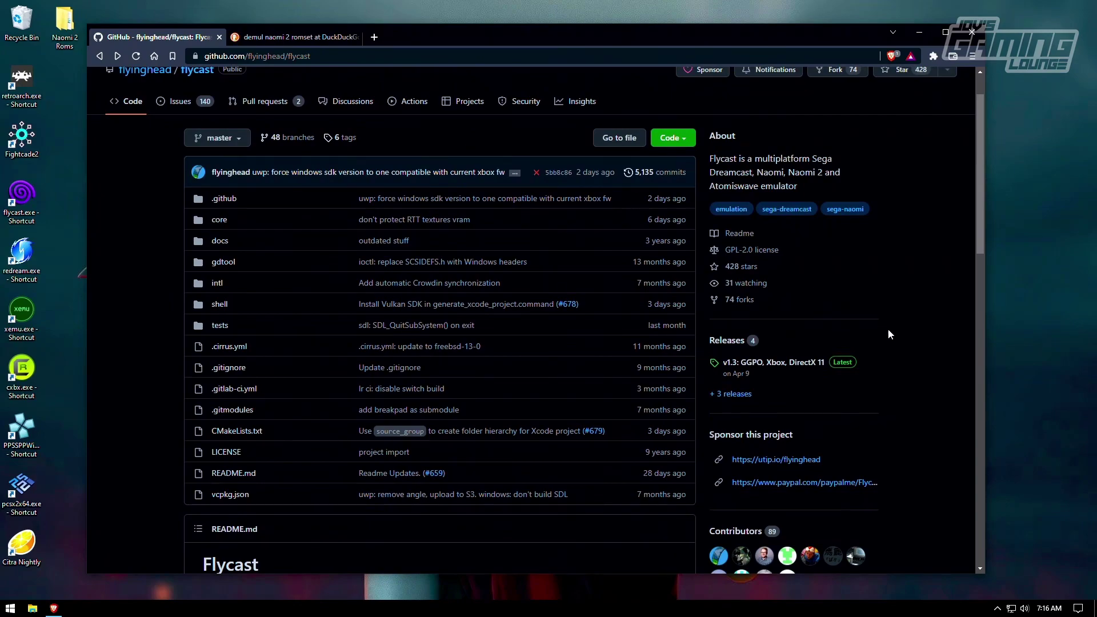
pyautogui.scroll(-10, 883, 346)
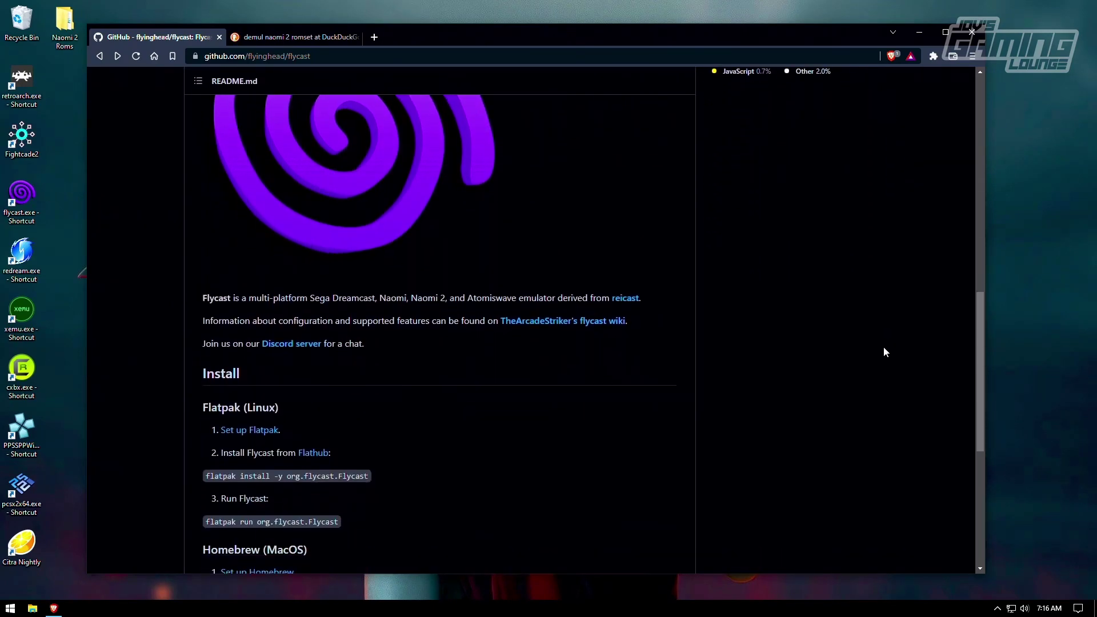
pyautogui.scroll(-6, 883, 348)
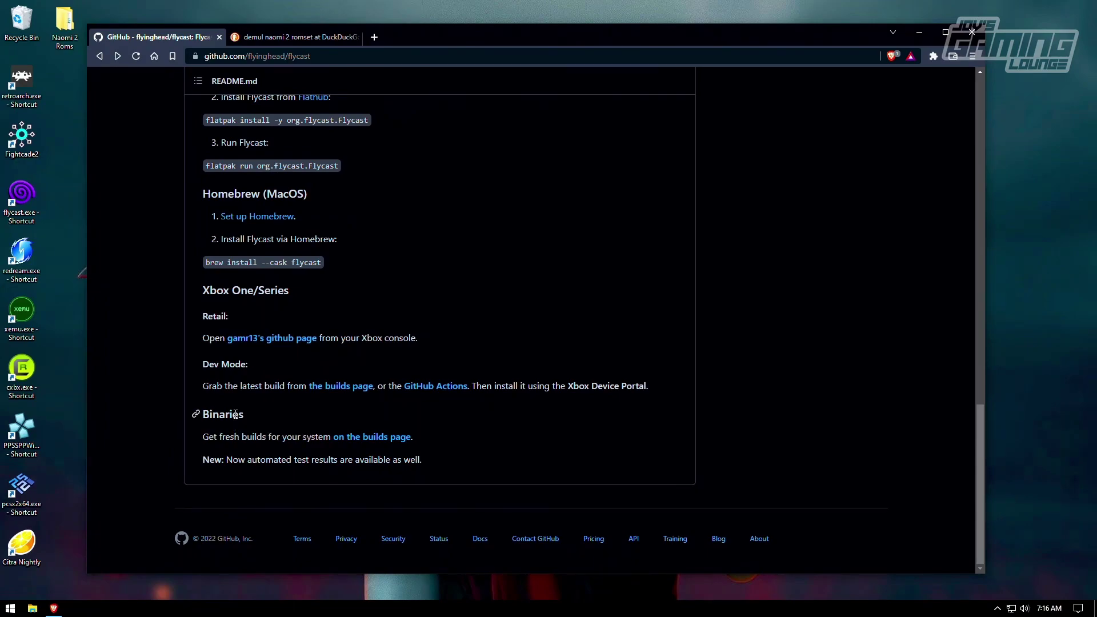
# - Open the Flycast builds page and launch flycast.exe from the desktop
pyautogui.click(331, 388)
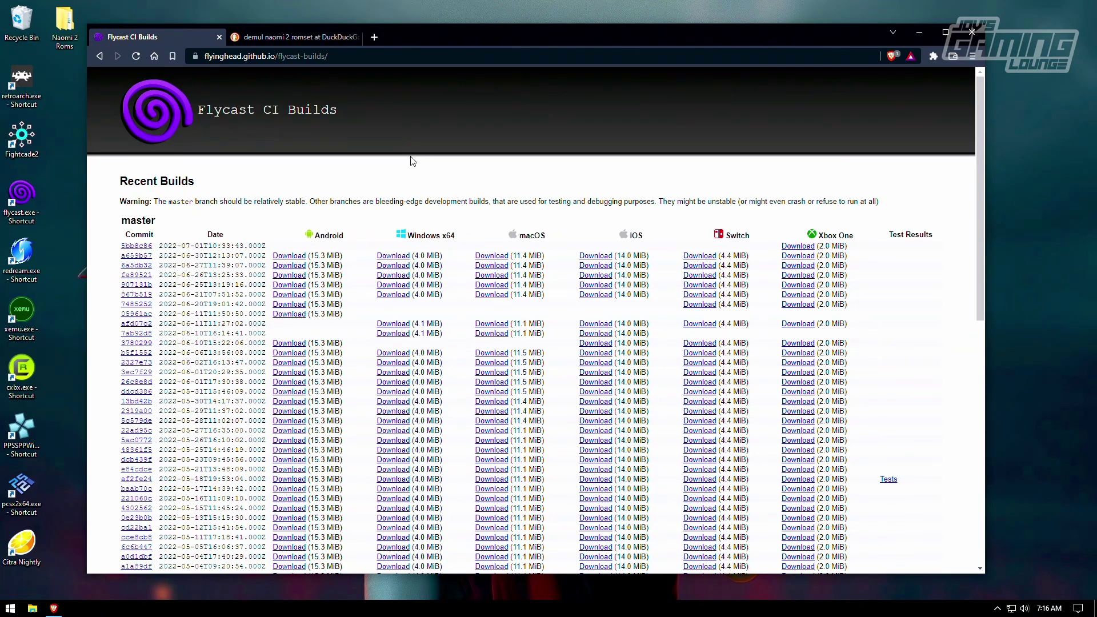
pyautogui.doubleClick(23, 197)
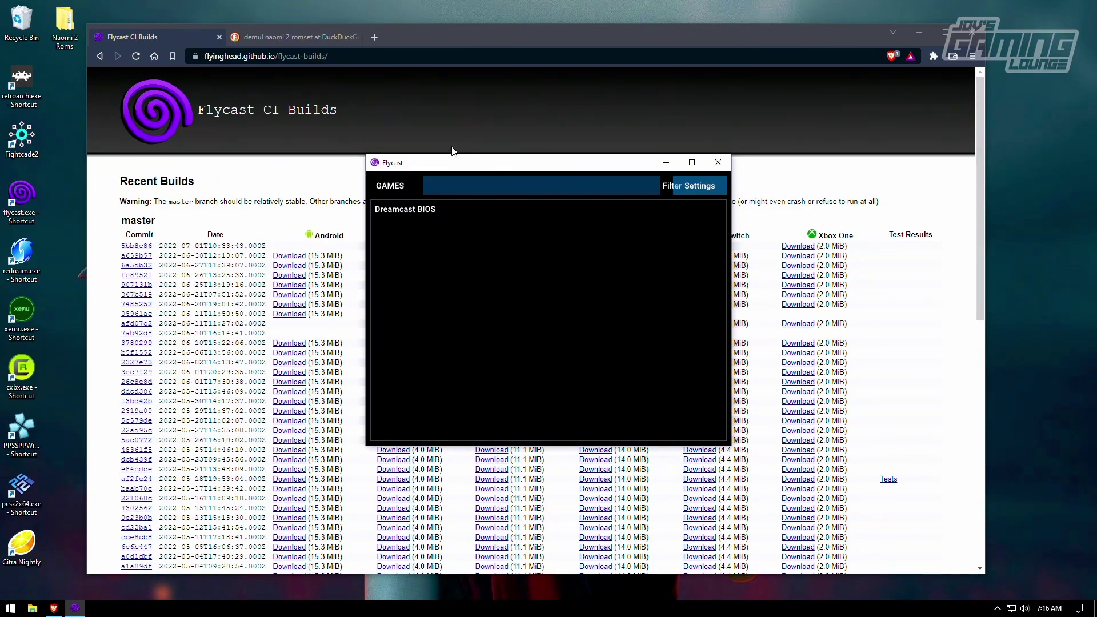
pyautogui.click(389, 107)
# - Switch to the 'demul naomi 2 romset' DuckDuckGo results and scroll through them
pyautogui.click(295, 36)
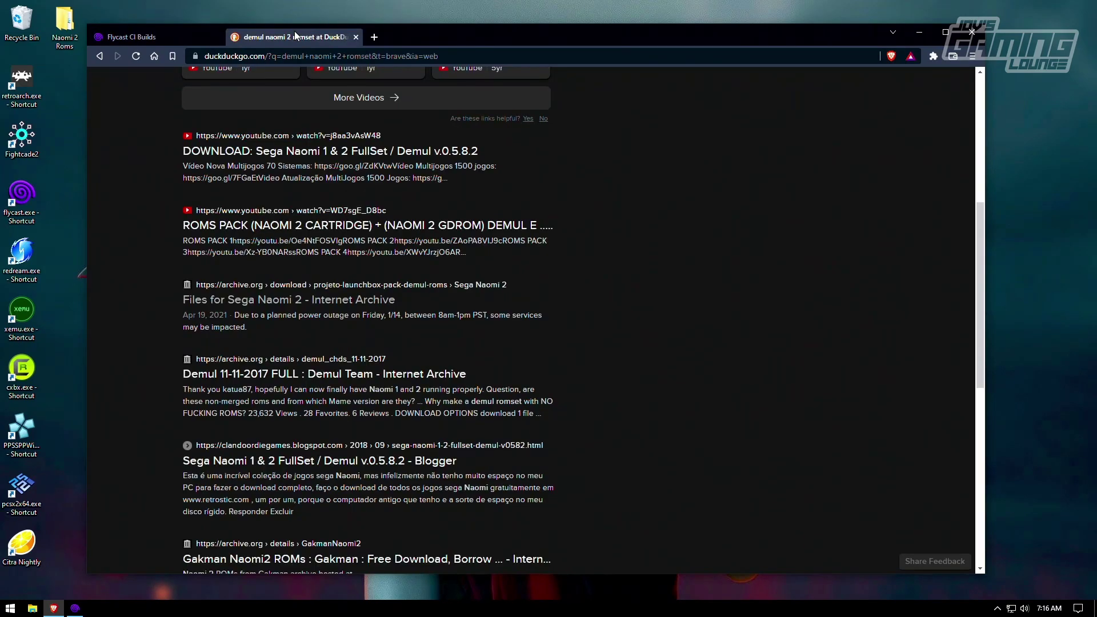
pyautogui.scroll(6, 752, 177)
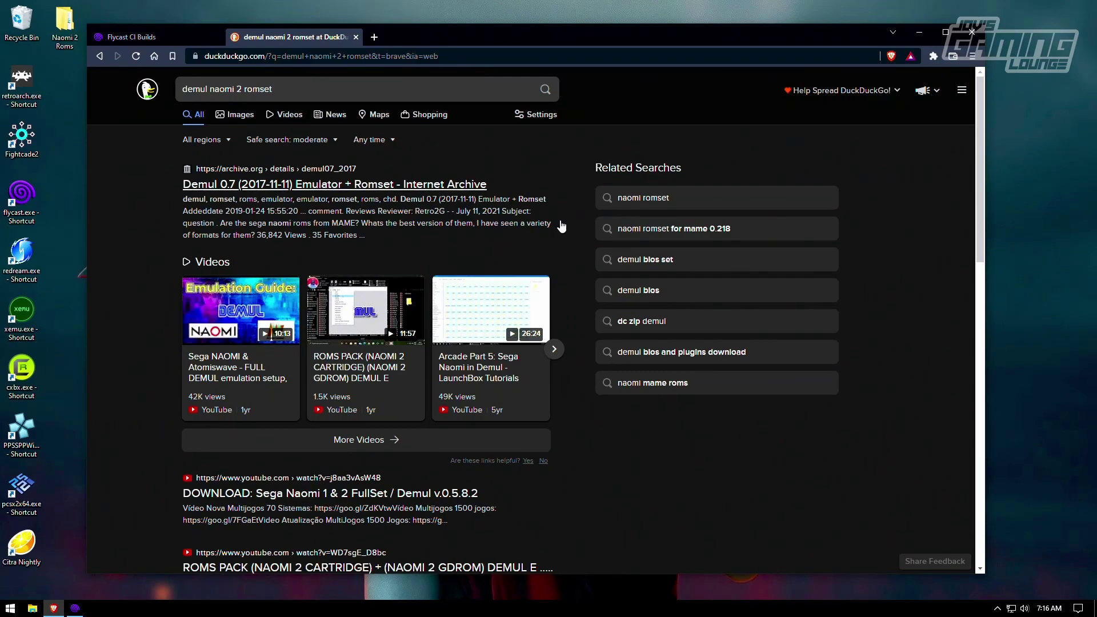
pyautogui.scroll(-1, 572, 331)
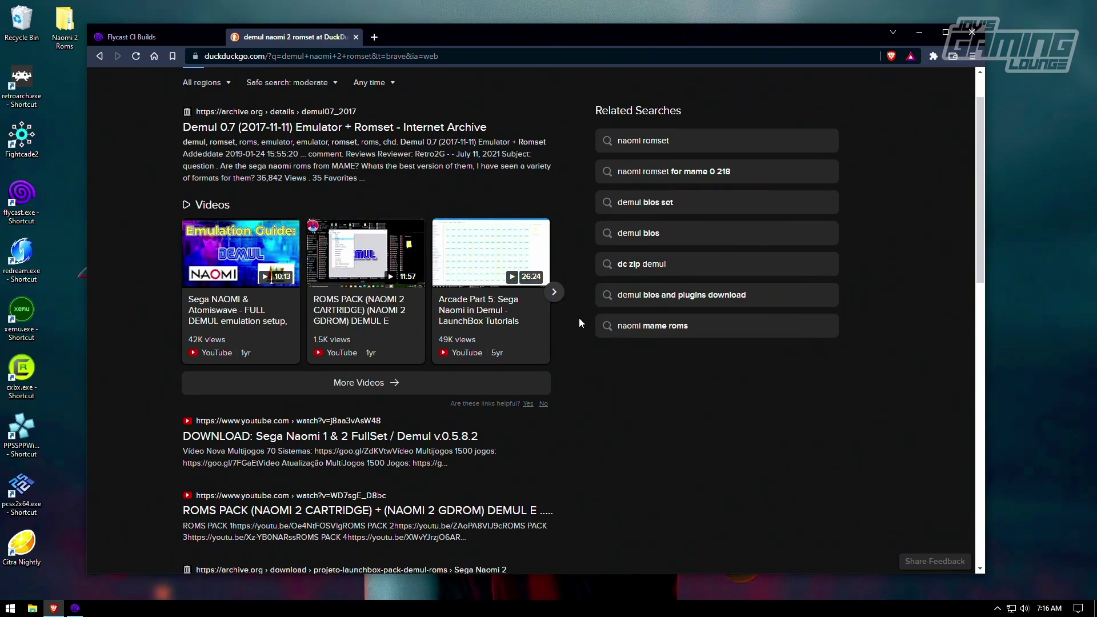
pyautogui.scroll(-2, 579, 323)
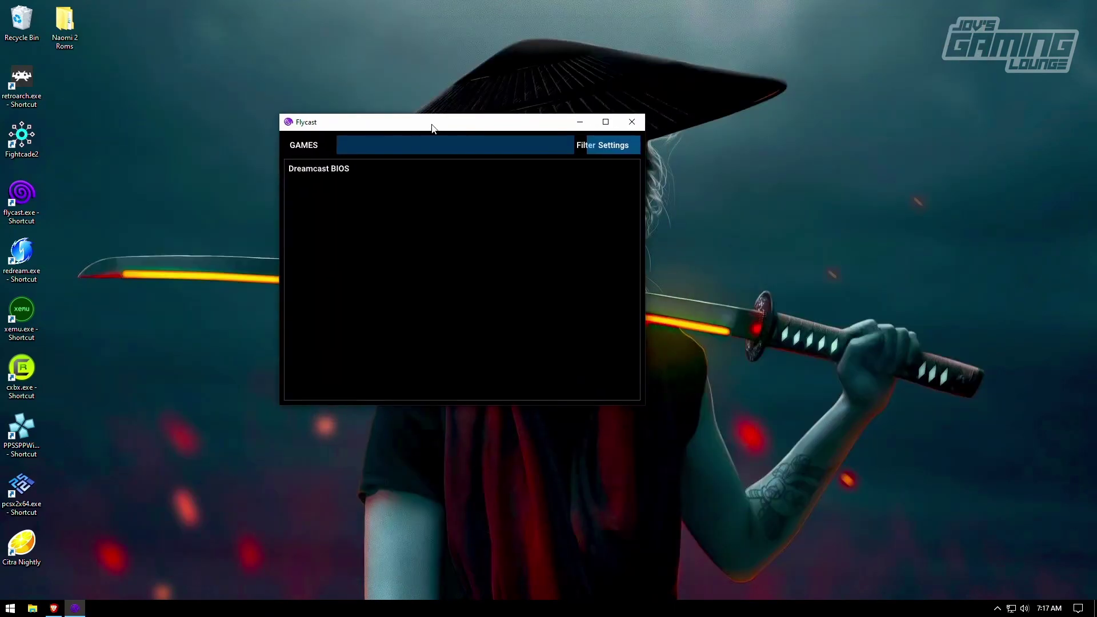
# - Enlarge the Flycast window and open its General settings
pyautogui.moveTo(644, 405); pyautogui.dragTo(790, 508)
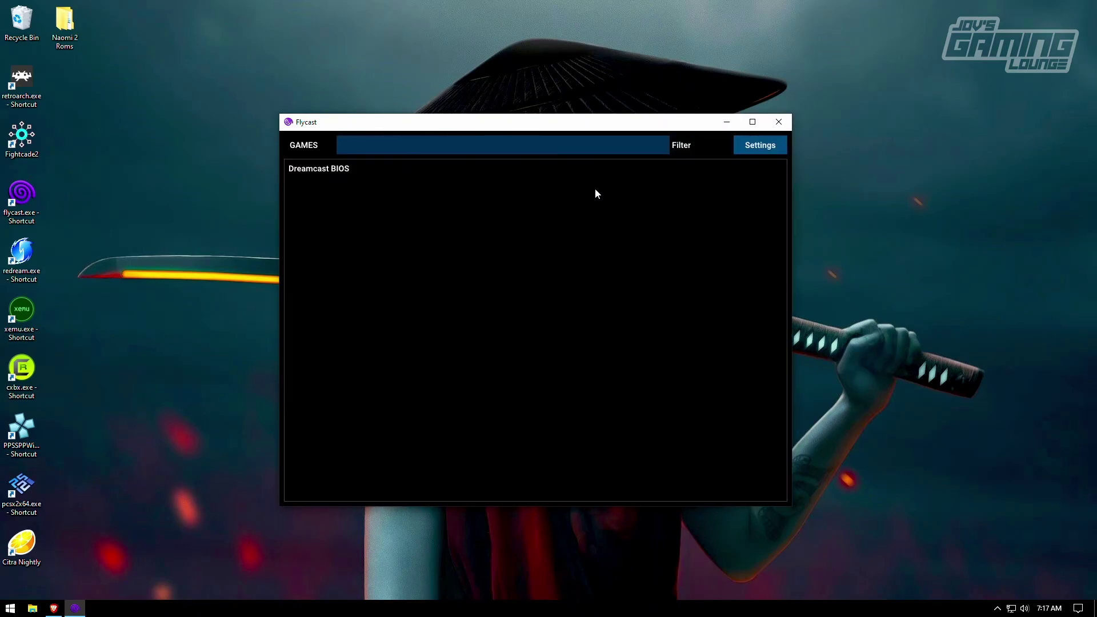
pyautogui.click(784, 153)
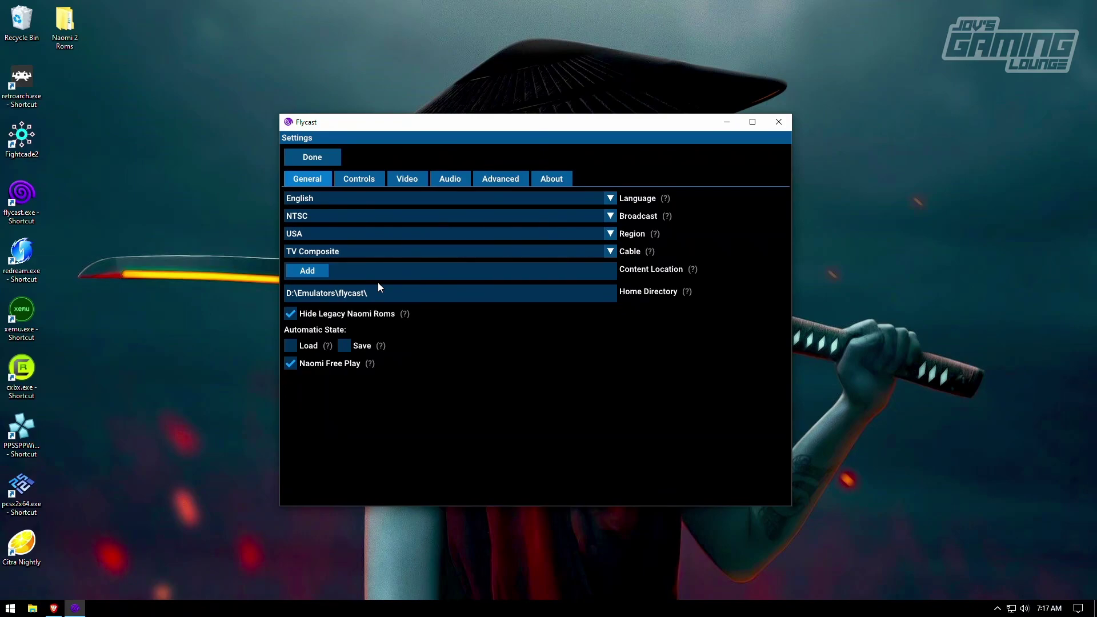
# - Add Desktop > Naomi 2 Roms as a Flycast content location
pyautogui.click(321, 276)
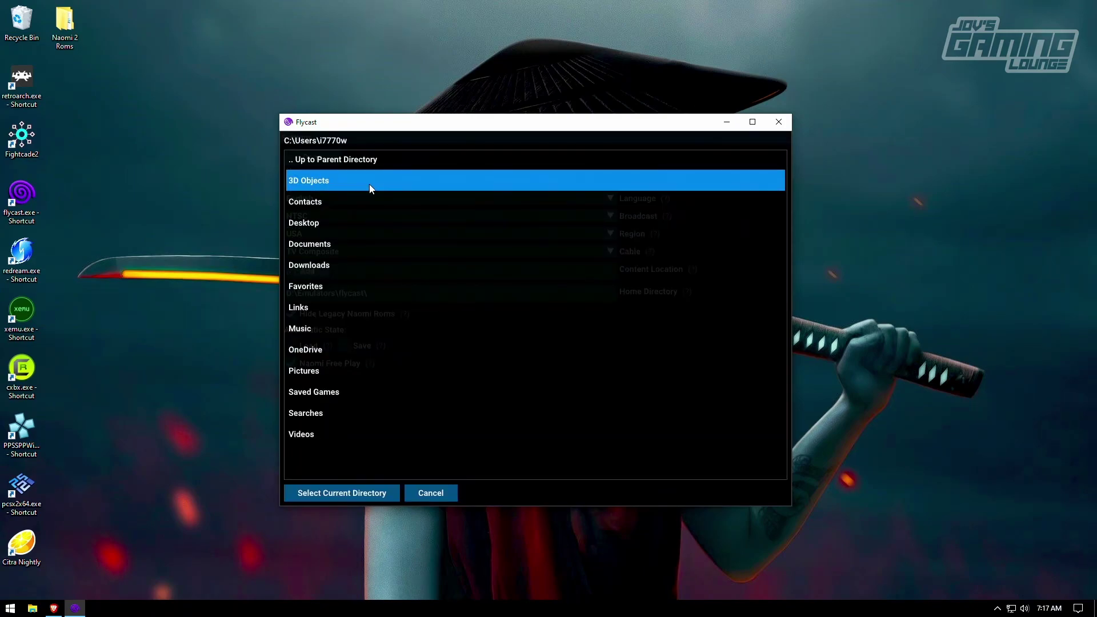
pyautogui.click(323, 225)
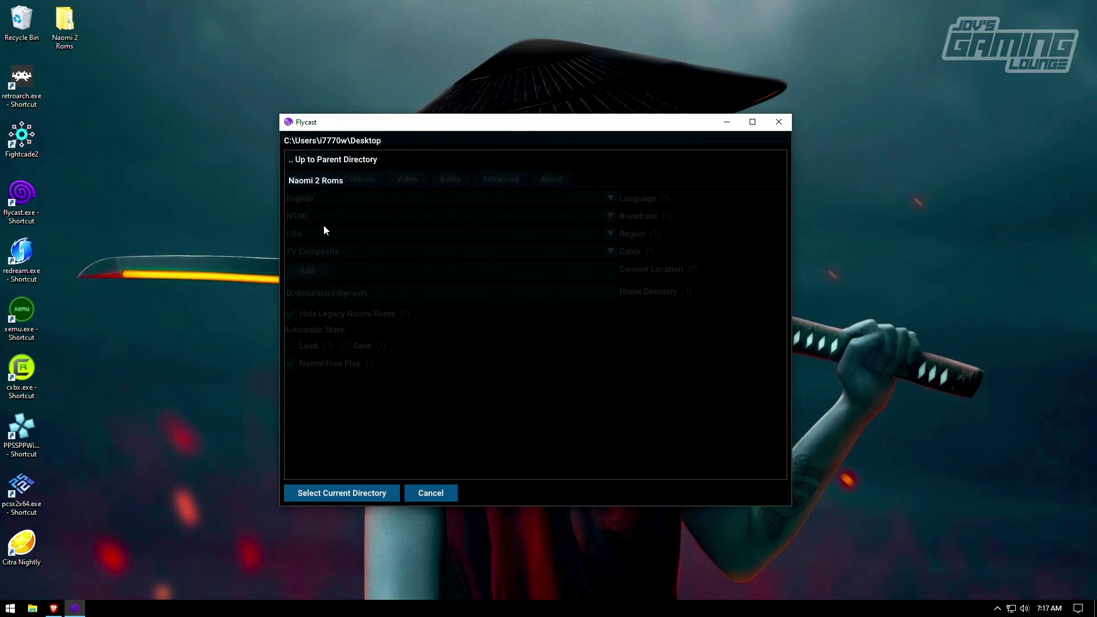
pyautogui.click(334, 182)
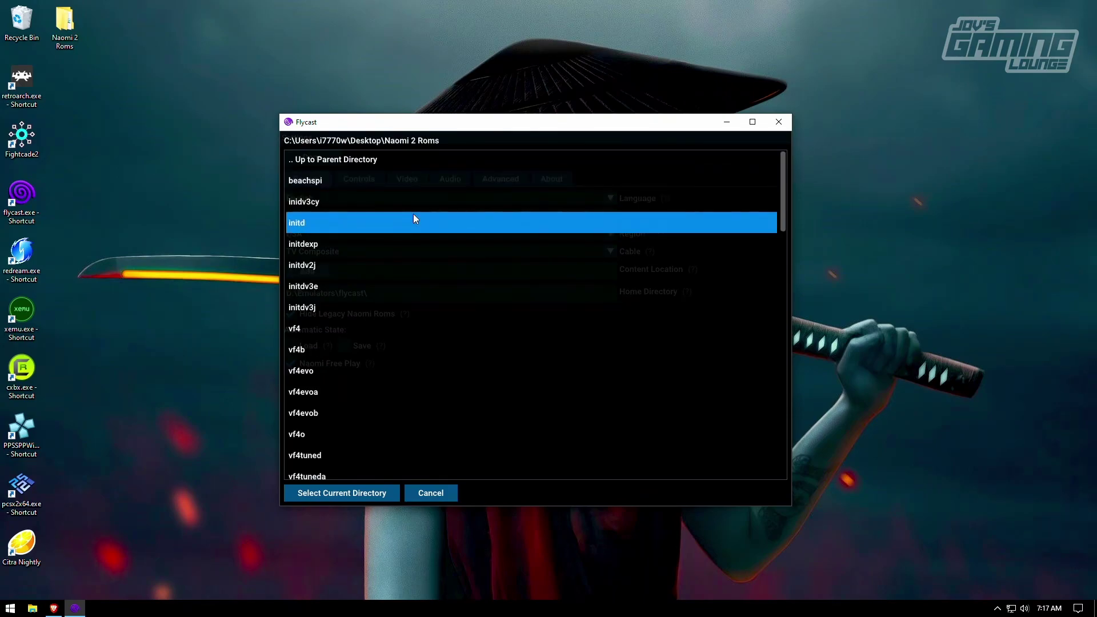
pyautogui.scroll(-10, 415, 219)
pyautogui.scroll(10, 413, 214)
pyautogui.click(340, 492)
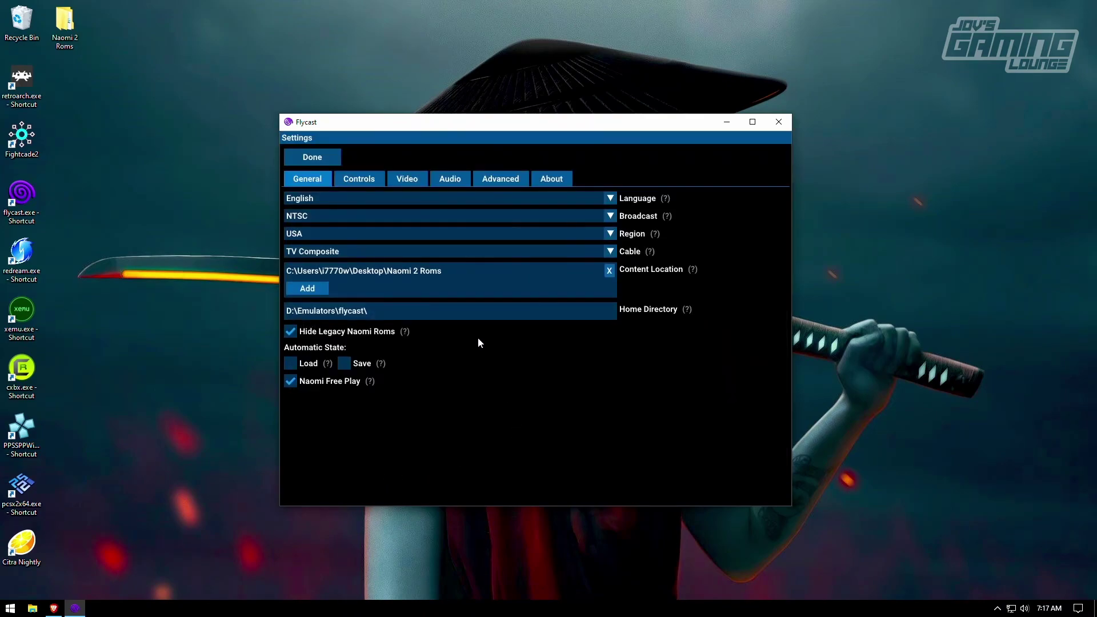
# - Set the cable type to VGA and return to the games list
pyautogui.click(400, 253)
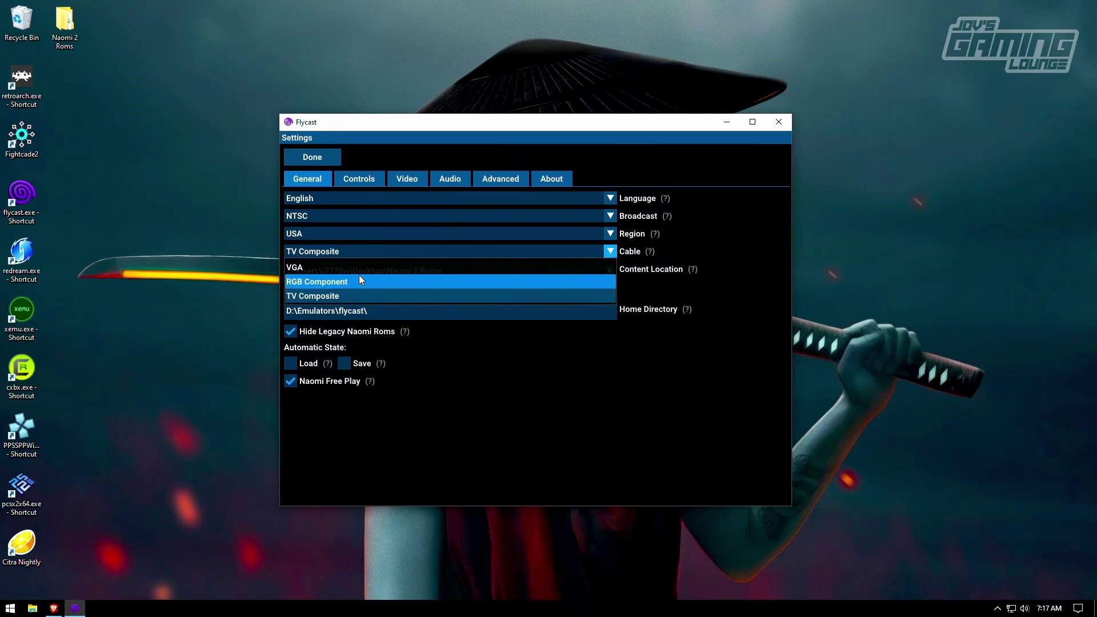
pyautogui.click(360, 268)
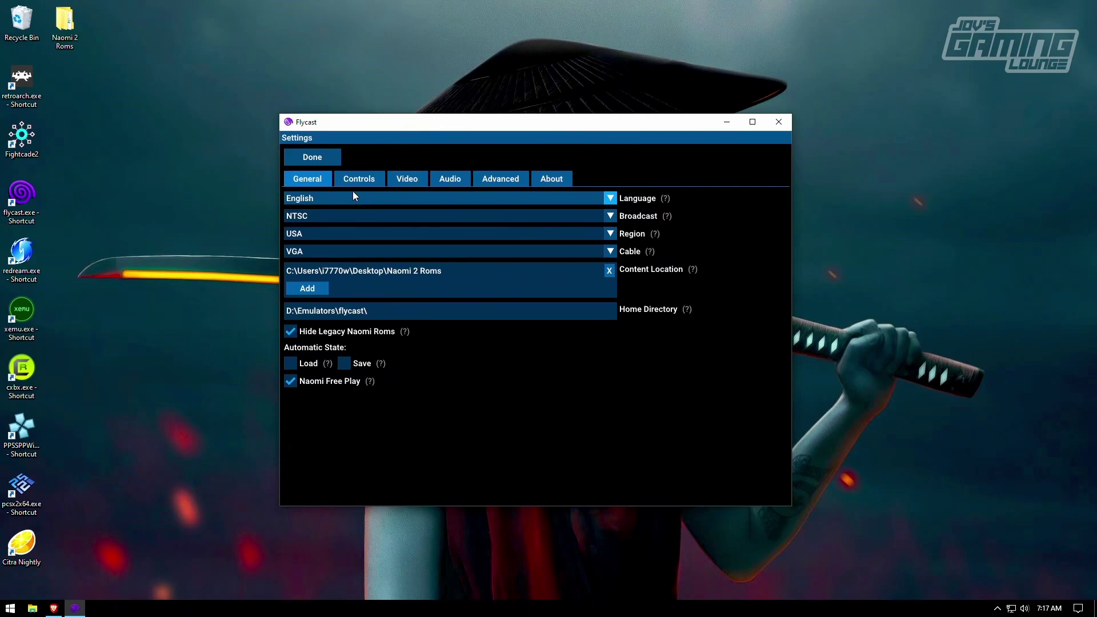
pyautogui.click(319, 158)
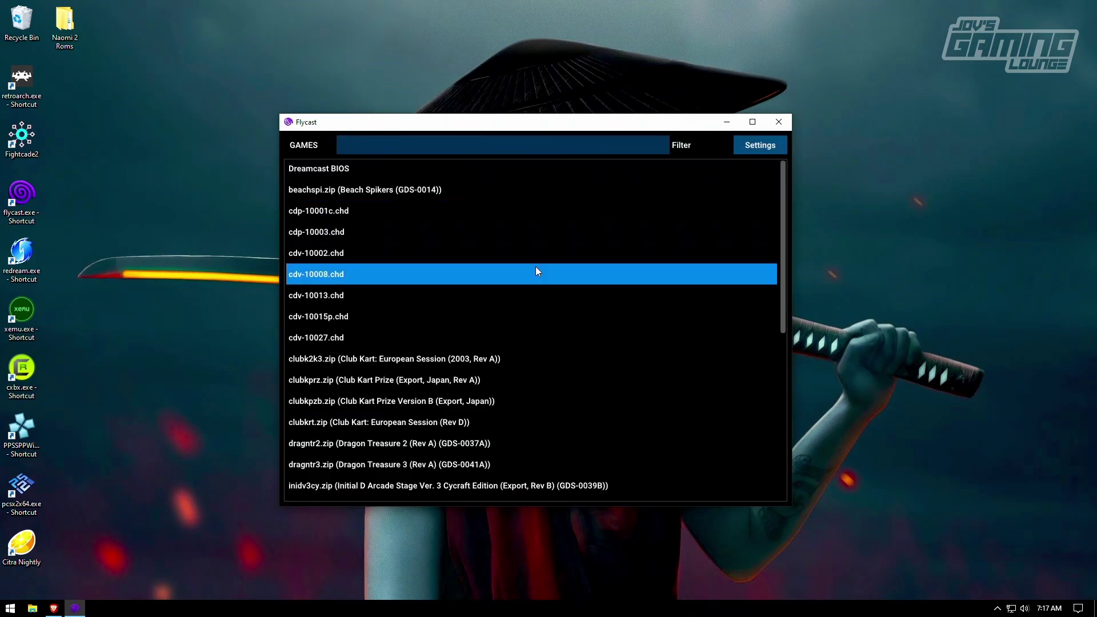
# - Maximize Flycast and launch Virtua Striker 3 (vstrik3.zip)
pyautogui.click(760, 127)
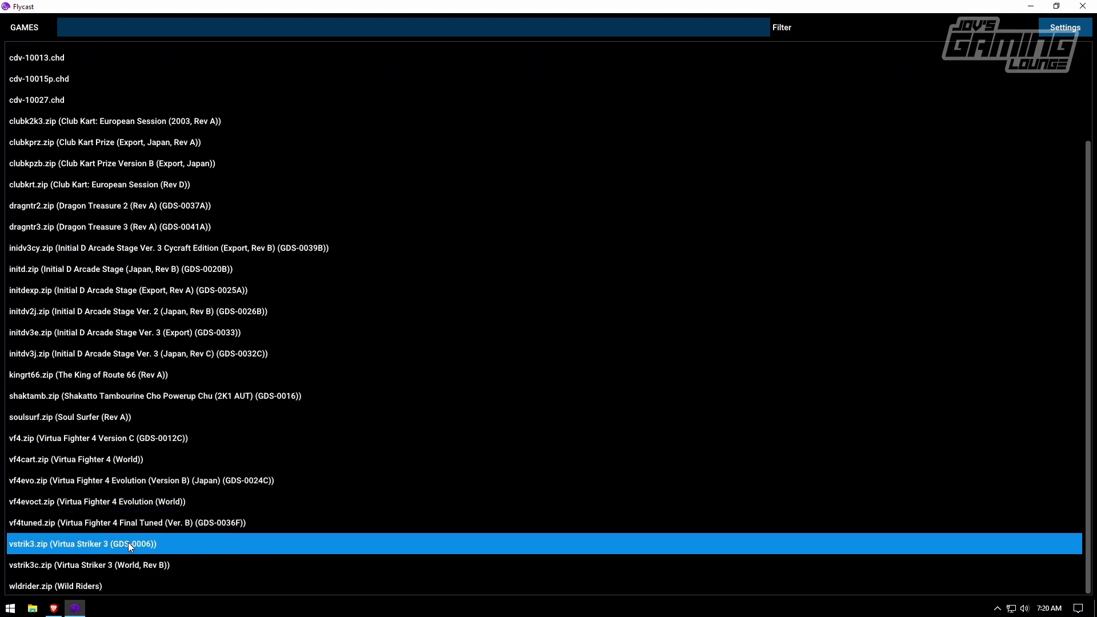
pyautogui.click(151, 542)
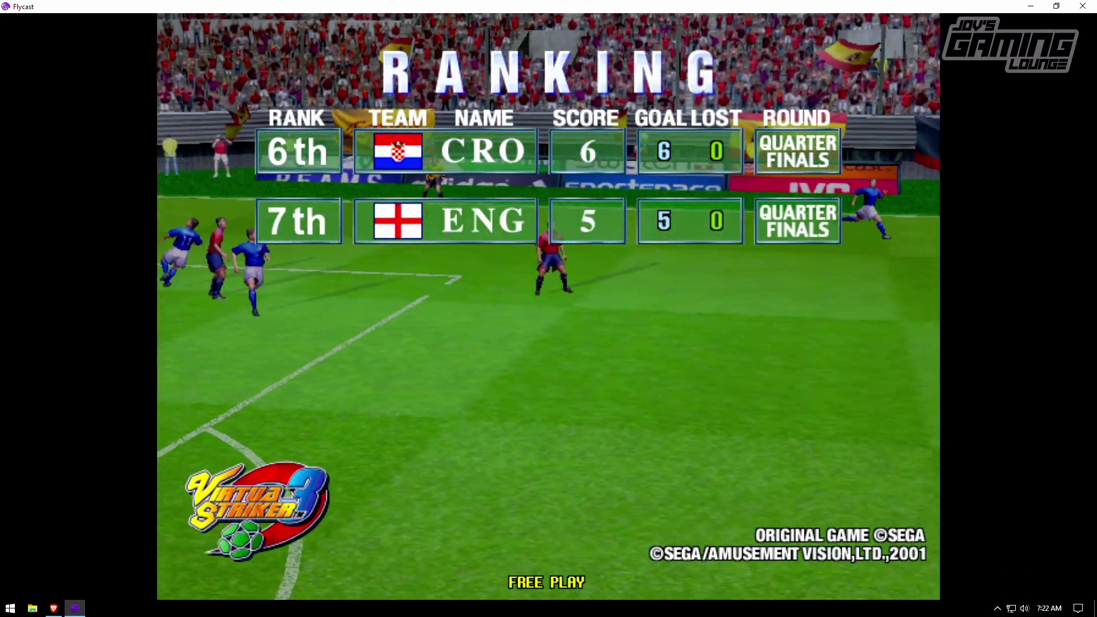
# - Exit to the games list and launch Virtua Striker 3 World Rev B (vstrik3c.zip)
pyautogui.press('Tab')
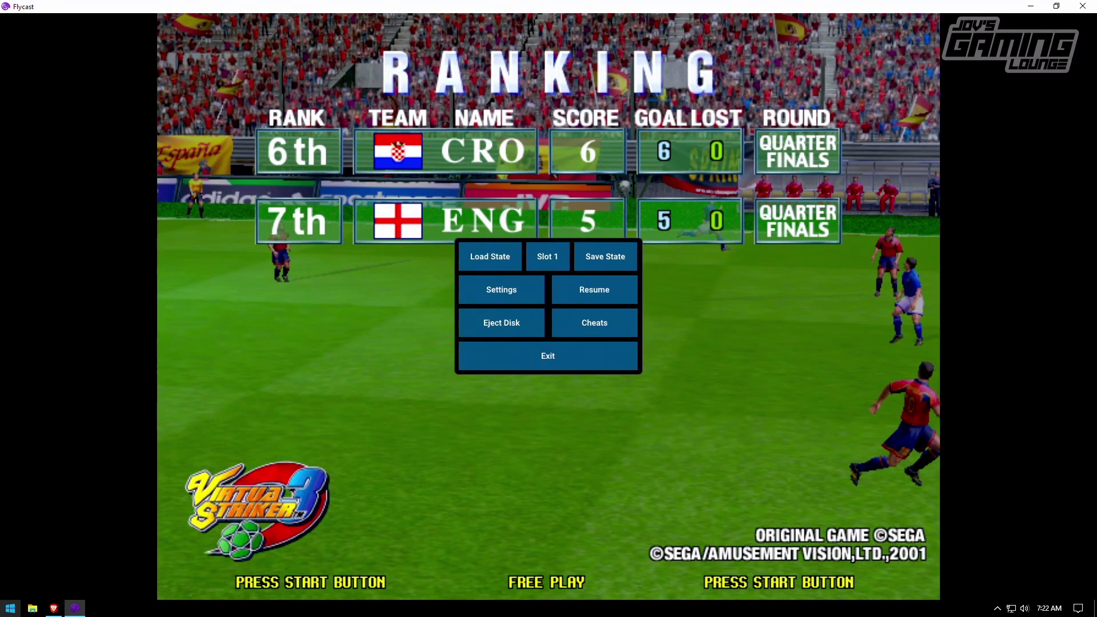
pyautogui.click(549, 367)
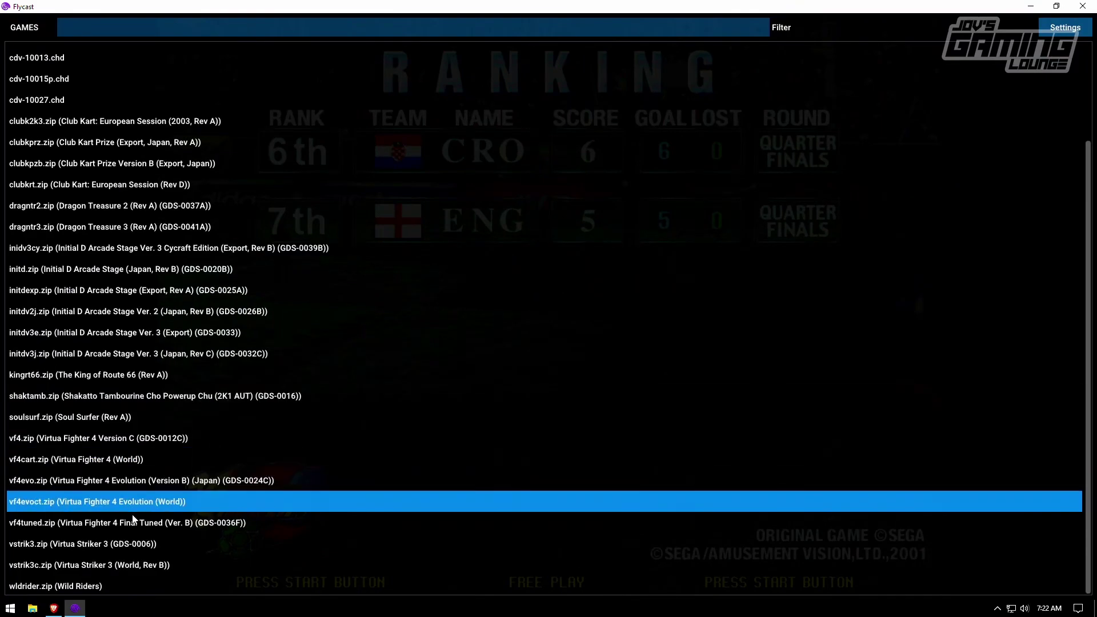
pyautogui.click(145, 565)
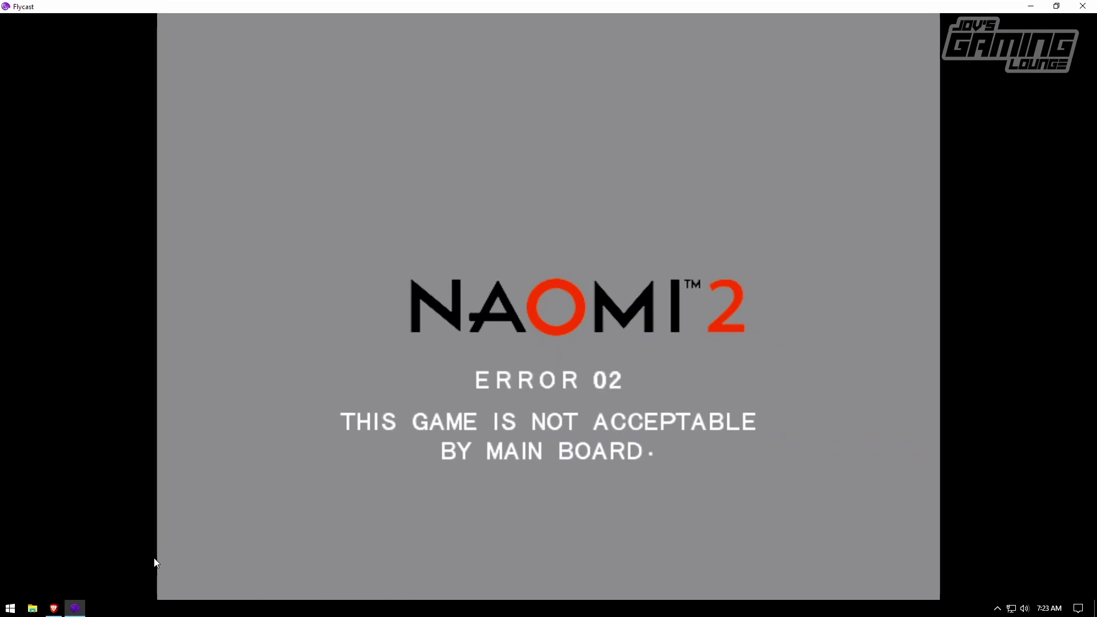
# - Leave the failed game, put VF4 Final Tuned into test mode, and bring up the pause menu
pyautogui.press('Tab')
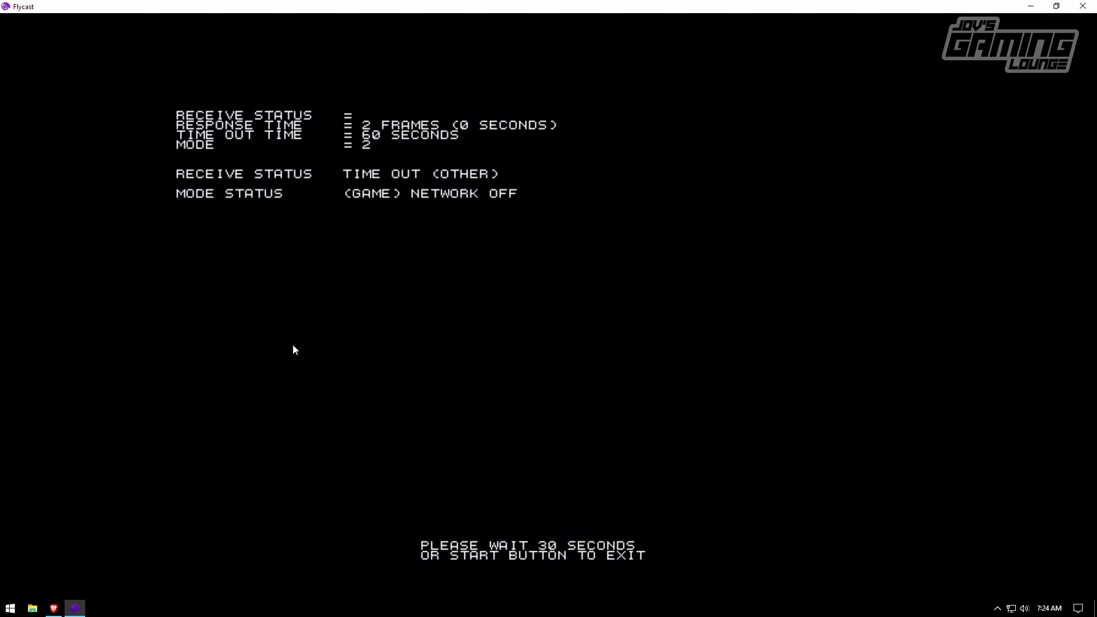
pyautogui.press('Return')
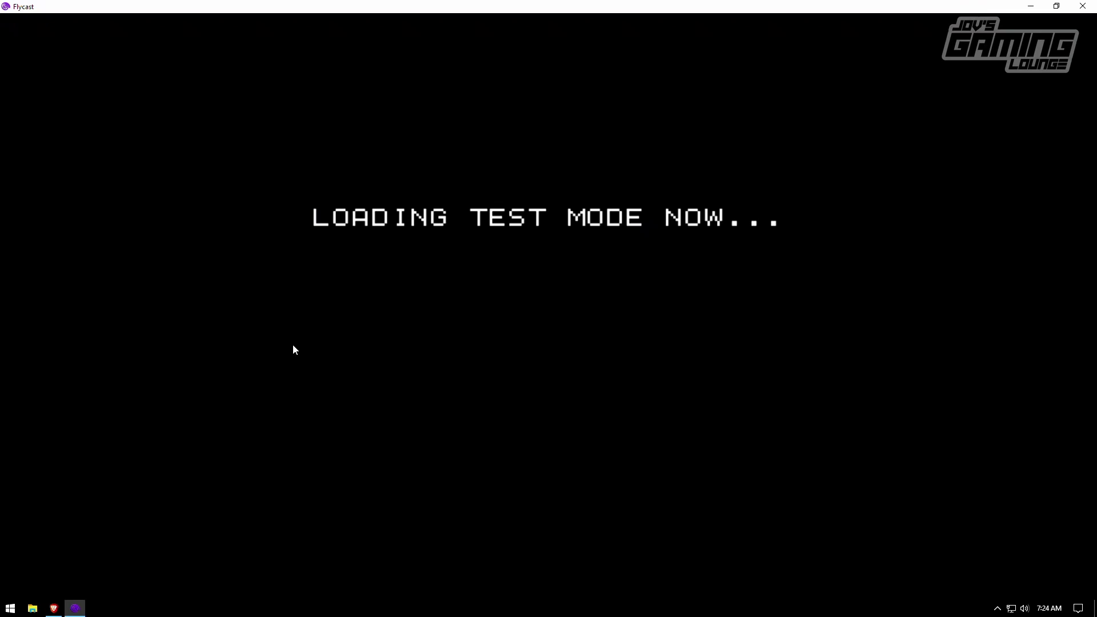
pyautogui.press('Tab')
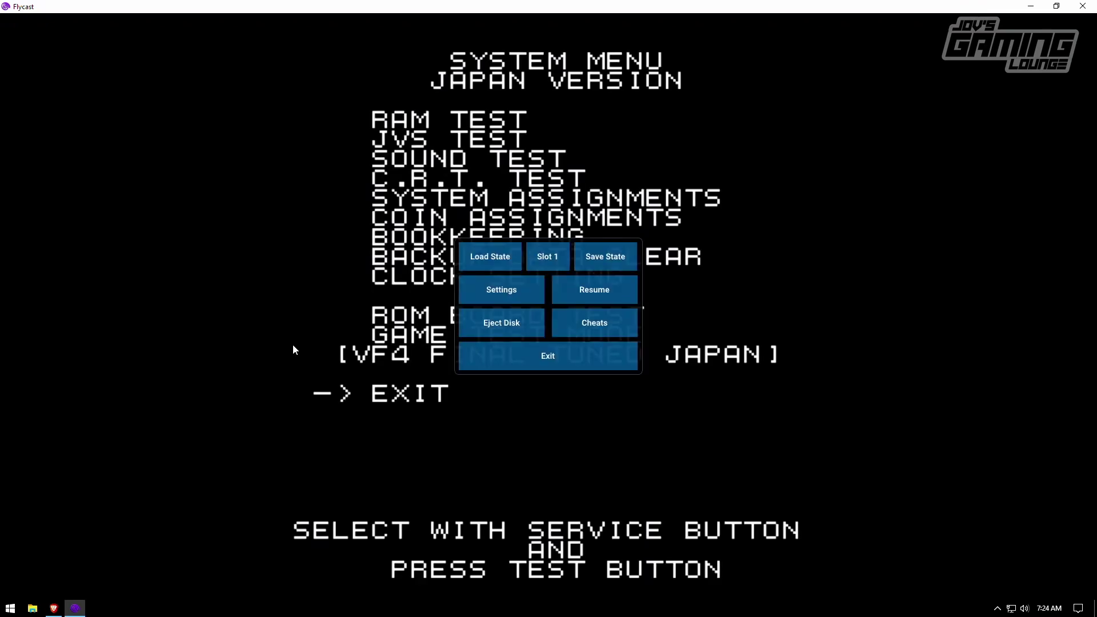
# - In Settings > Controls, switch the keyboard mapping to Arcade Controls
pyautogui.click(495, 296)
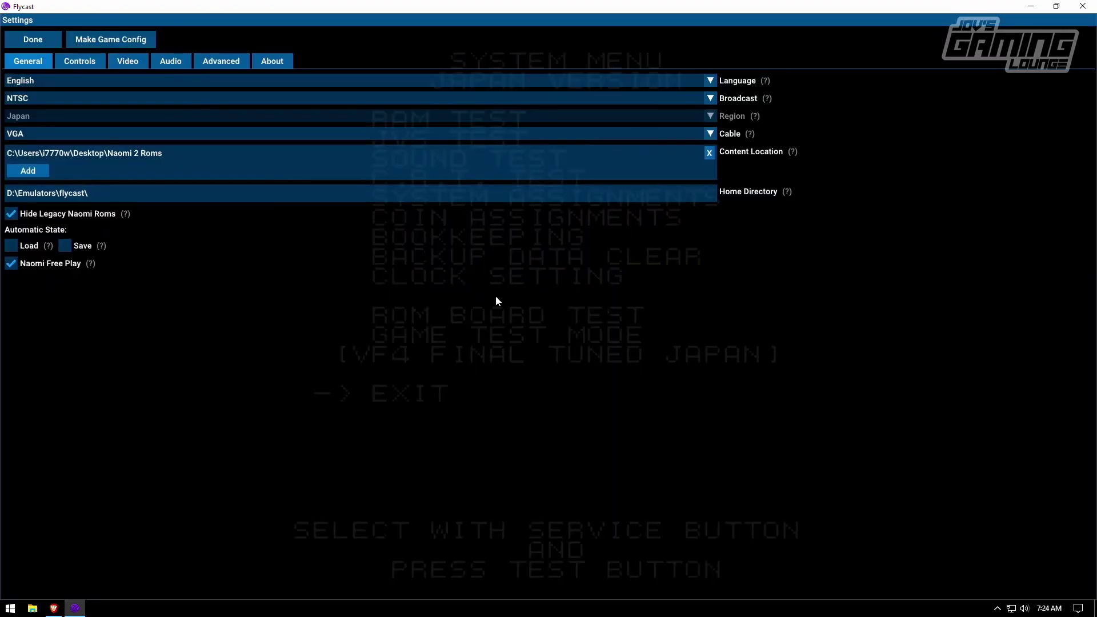
pyautogui.click(94, 65)
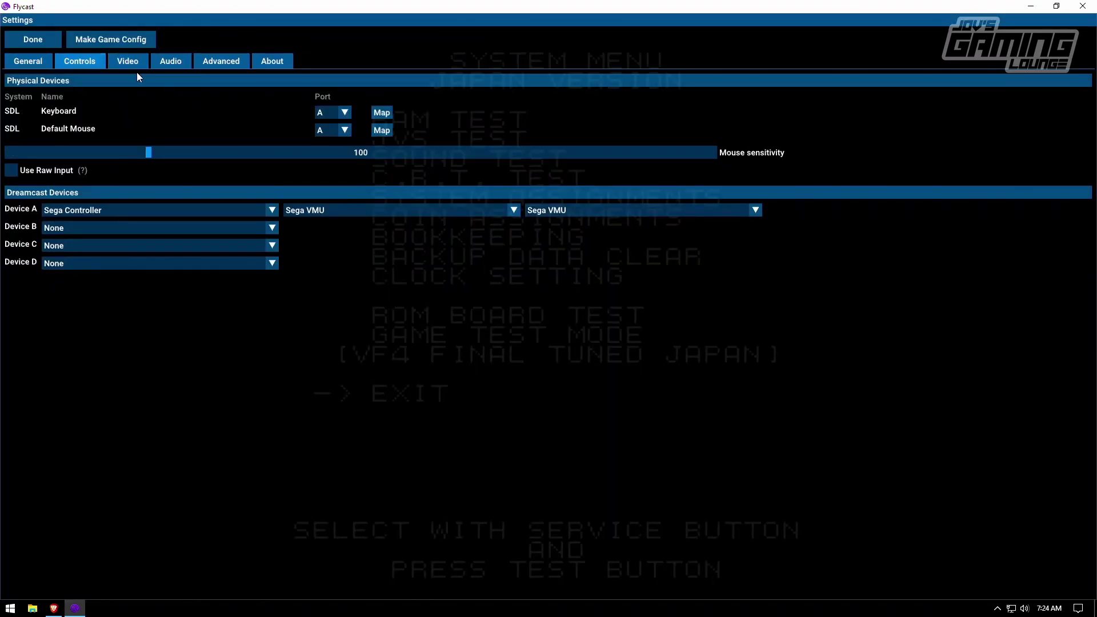
pyautogui.click(381, 113)
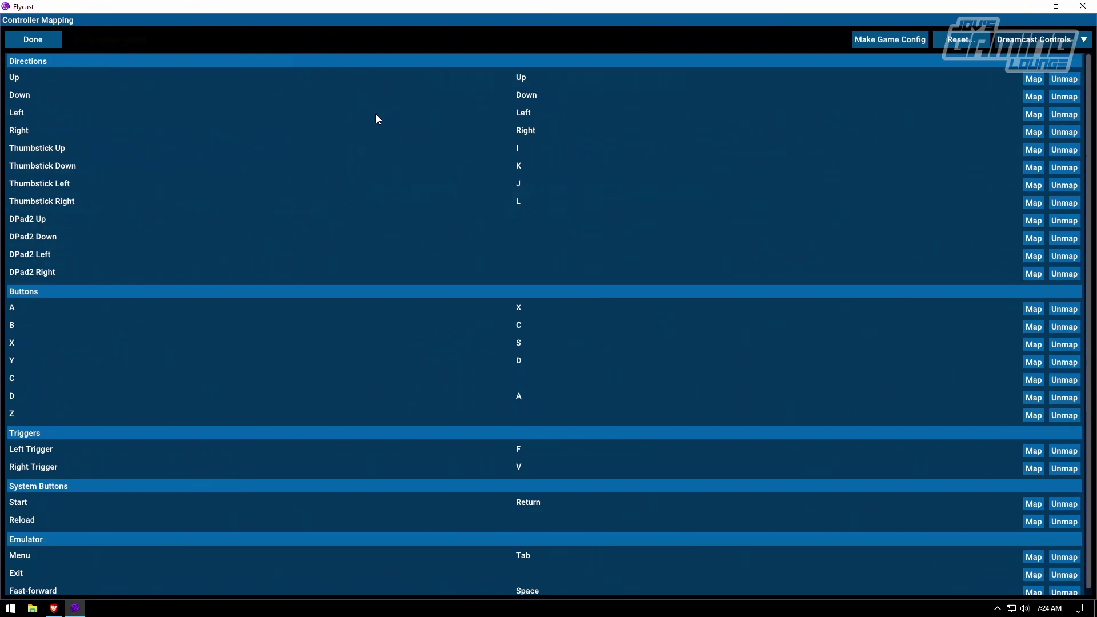
pyautogui.click(1072, 40)
pyautogui.click(1024, 72)
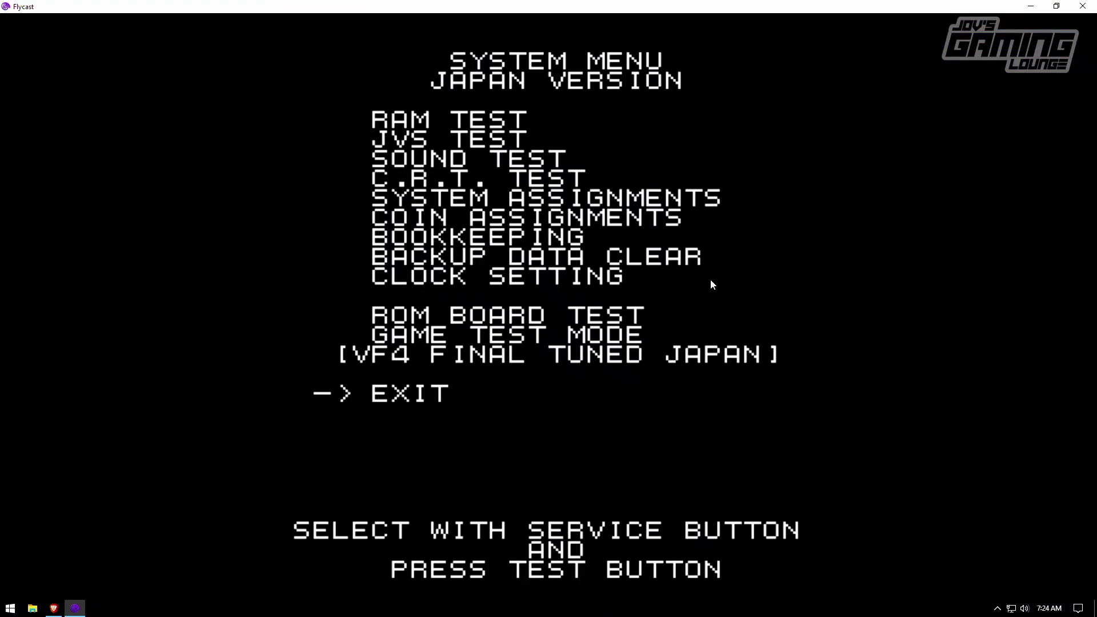
# - Enter GAME TEST MODE for VF4 Final Tuned from the system menu
pyautogui.press('9')
pyautogui.press('9')
pyautogui.press('9')
pyautogui.press('9')
pyautogui.press('9')
pyautogui.press('9')
pyautogui.press('9')
pyautogui.press('9')
pyautogui.press('9')
pyautogui.press('9')
pyautogui.press('9')
pyautogui.press('0')
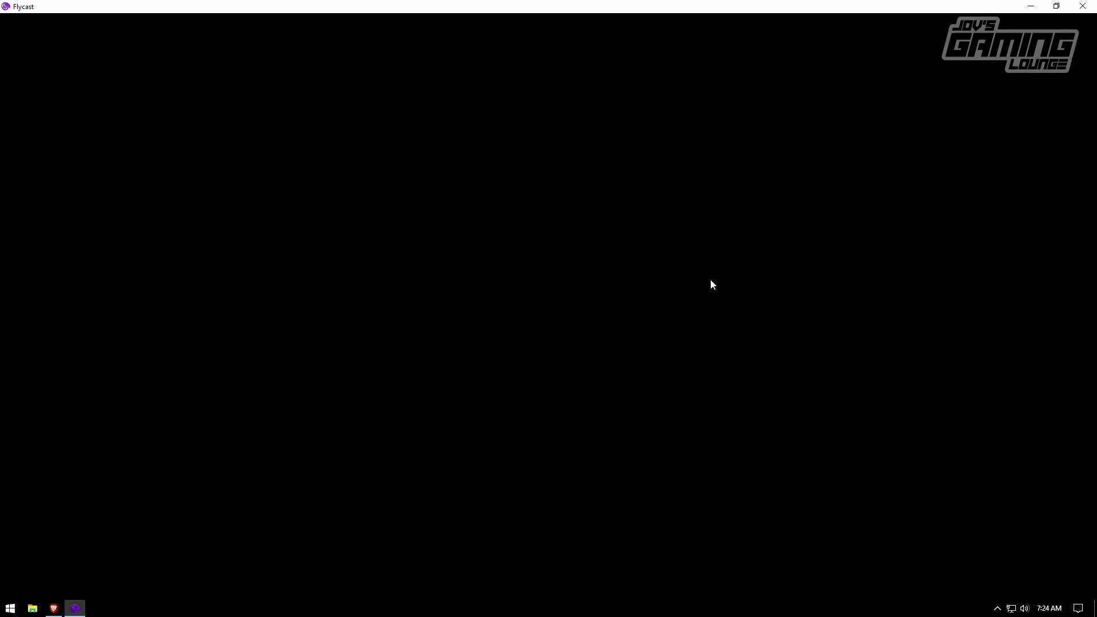
# - Open GAME ASSIGNMENTS, review the settings, and exit back to the Game Test Menu
pyautogui.press('9')
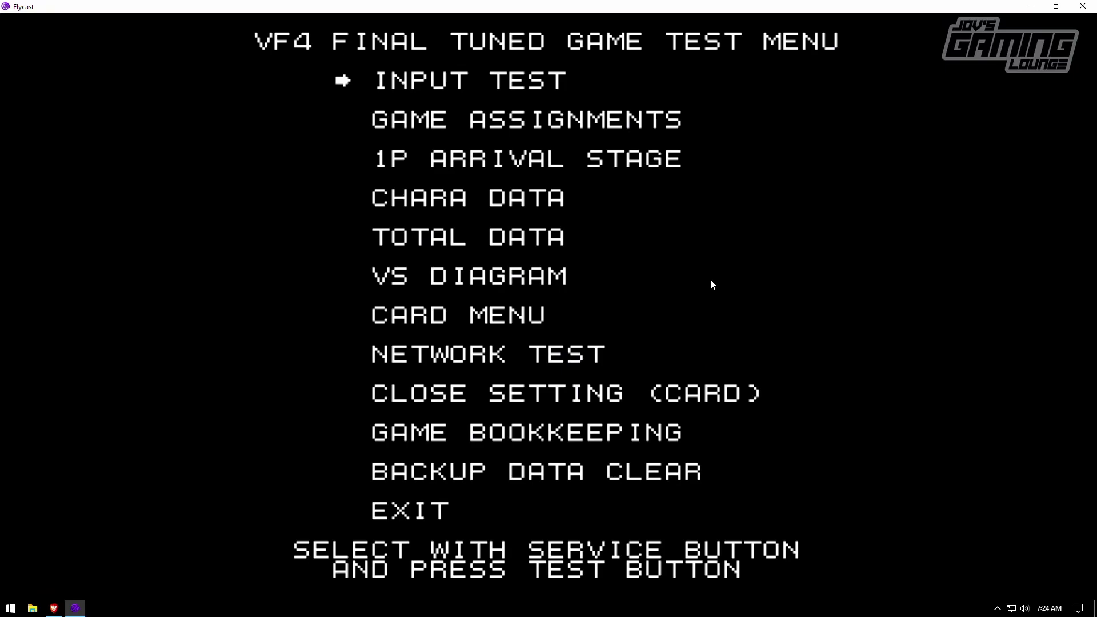
pyautogui.press('9')
pyautogui.press('9')
pyautogui.press('9')
pyautogui.press('9')
pyautogui.press('9')
pyautogui.press('9')
pyautogui.press('9')
pyautogui.press('9')
pyautogui.press('9')
pyautogui.press('9')
pyautogui.press('9')
pyautogui.press('9')
pyautogui.press('9')
pyautogui.press('0')
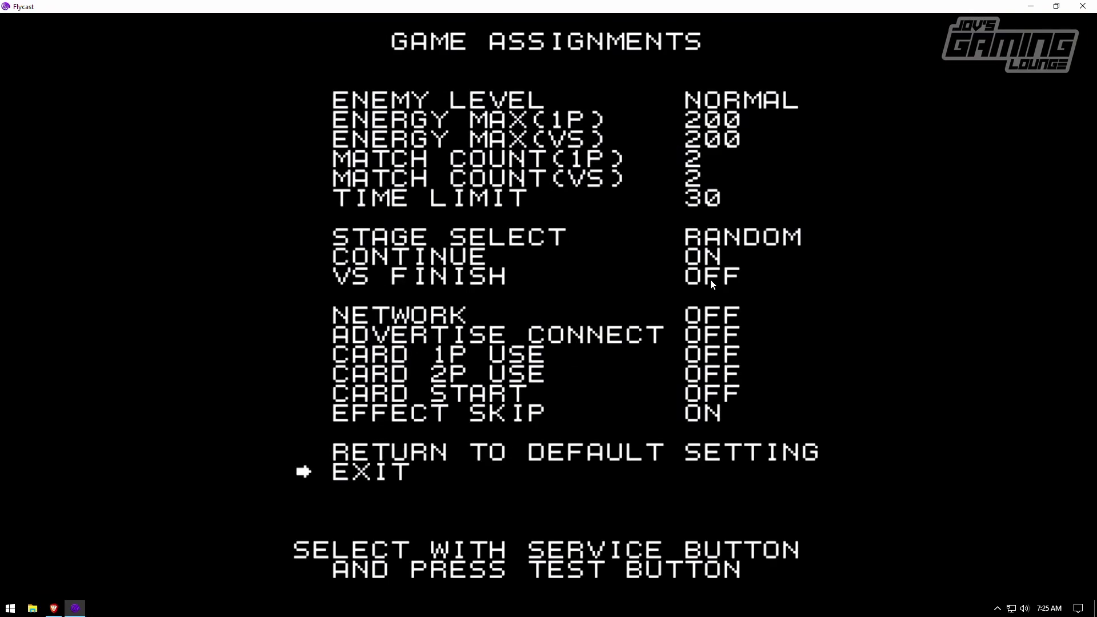
pyautogui.press('9')
pyautogui.press('9')
pyautogui.press('9')
pyautogui.press('9')
pyautogui.press('9')
pyautogui.press('9')
pyautogui.press('9')
pyautogui.press('9')
pyautogui.press('9')
pyautogui.press('9')
pyautogui.press('9')
pyautogui.press('9')
pyautogui.press('9')
pyautogui.press('9')
pyautogui.press('9')
pyautogui.press('9')
pyautogui.press('F2')
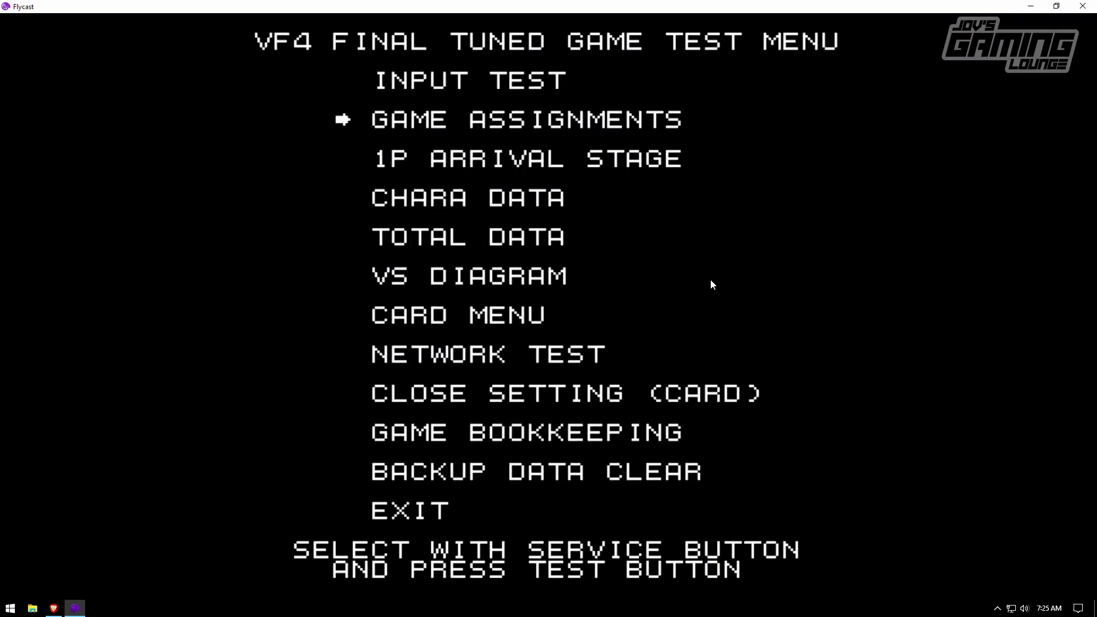
# - Choose EXIT in the VF4 Final Tuned Game Test Menu to reload the system test mode
pyautogui.press('9')
pyautogui.press('9')
pyautogui.press('9')
pyautogui.press('9')
pyautogui.press('9')
pyautogui.press('9')
pyautogui.press('9')
pyautogui.press('9')
pyautogui.press('9')
pyautogui.press('9')
pyautogui.press('9')
pyautogui.press('9')
pyautogui.press('9')
pyautogui.press('9')
pyautogui.press('9')
pyautogui.press('9')
pyautogui.press('9')
pyautogui.press('9')
pyautogui.press('9')
pyautogui.press('9')
pyautogui.press('9')
pyautogui.press('9')
pyautogui.press('0')
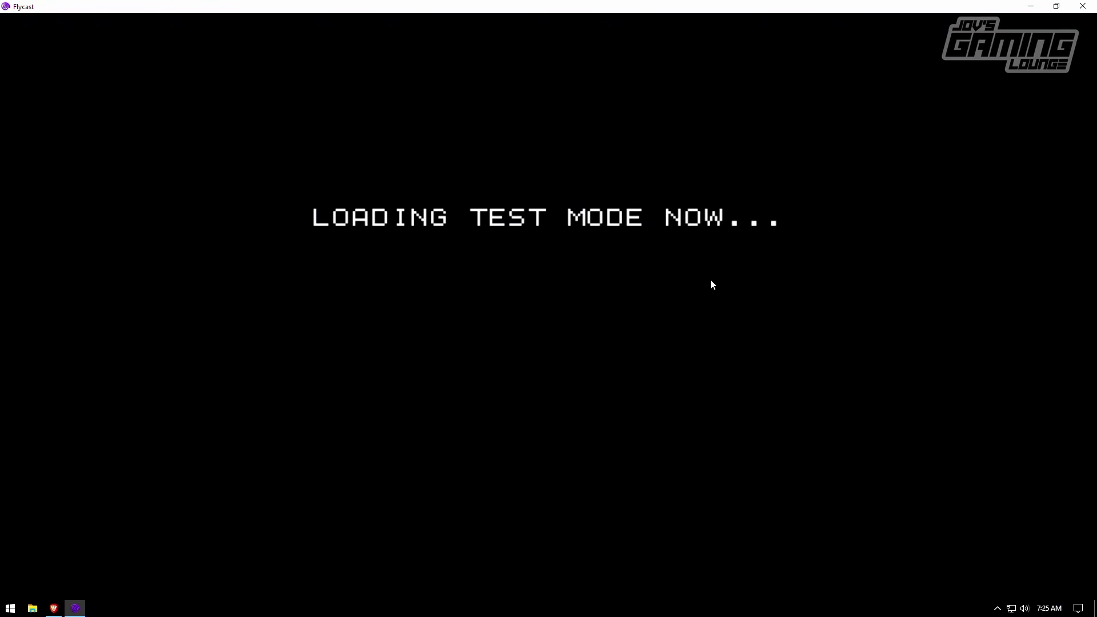